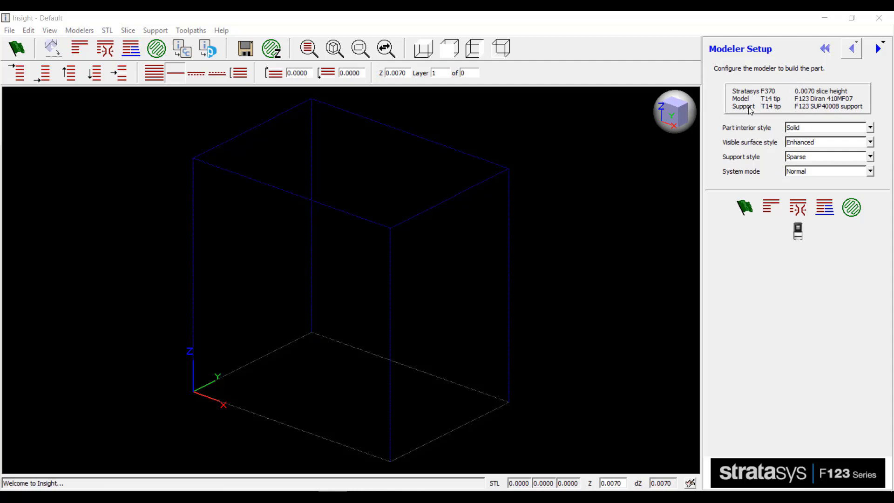
Open the TRIHUB model from the Insight 14.2 train folder.
{"action": "left_click", "coordinate": [10, 31]}
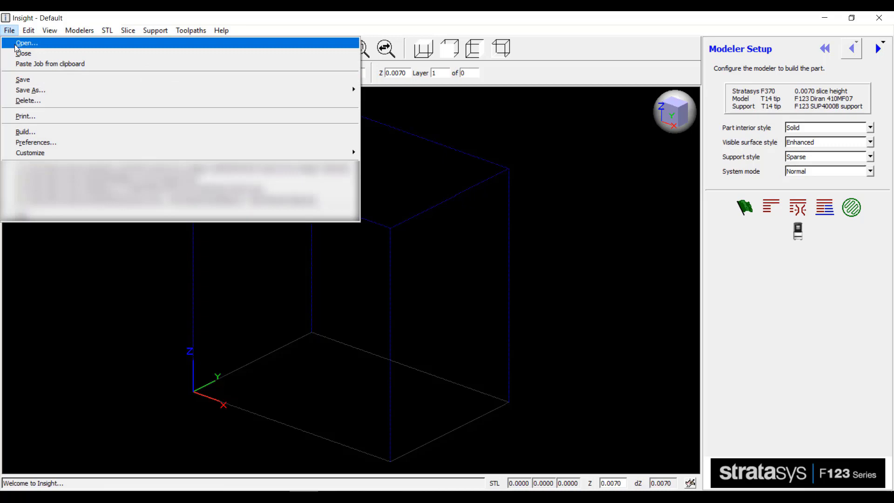
{"action": "left_click", "coordinate": [15, 43]}
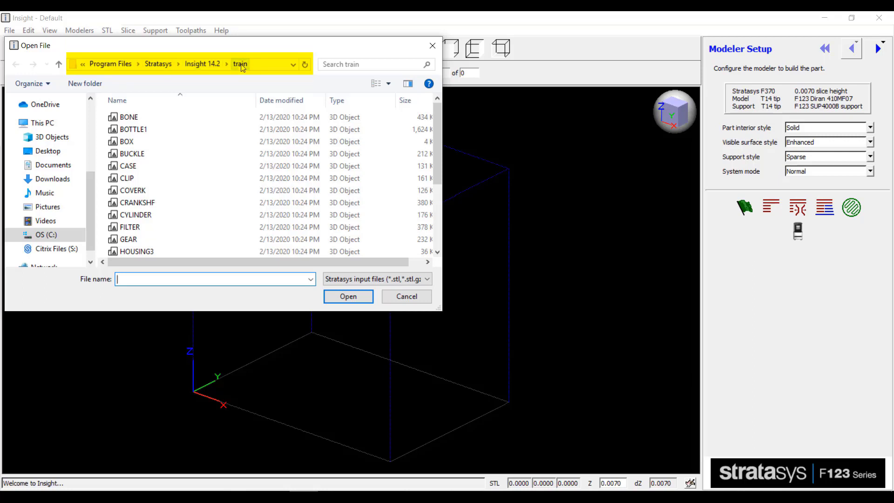
{"action": "scroll", "coordinate": [158, 204], "scroll_direction": "down", "scroll_amount": 2}
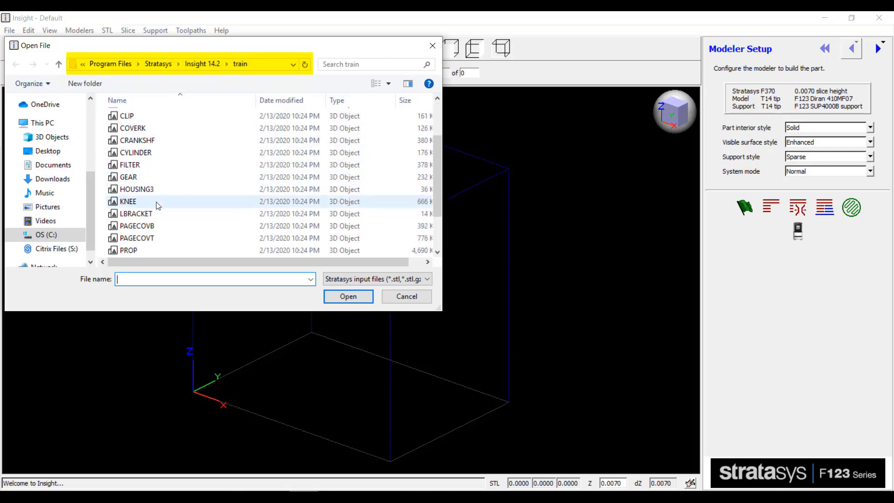
{"action": "scroll", "coordinate": [157, 203], "scroll_direction": "down", "scroll_amount": 2}
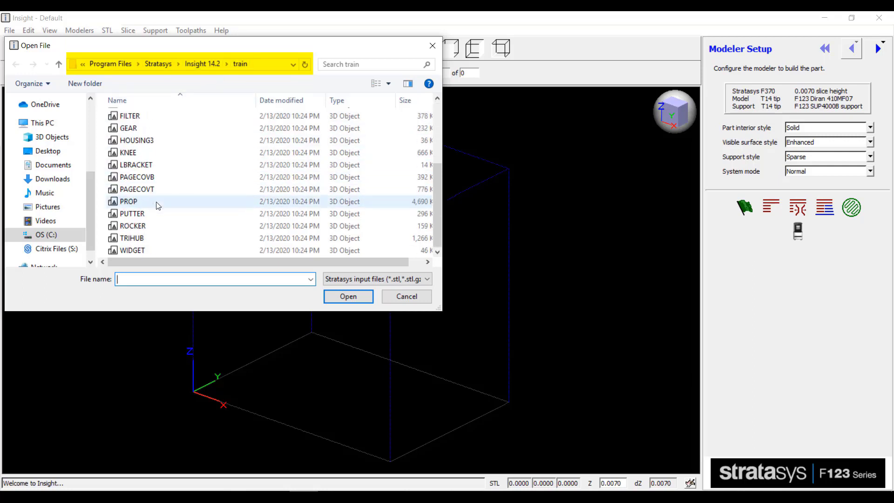
{"action": "left_click", "coordinate": [158, 238]}
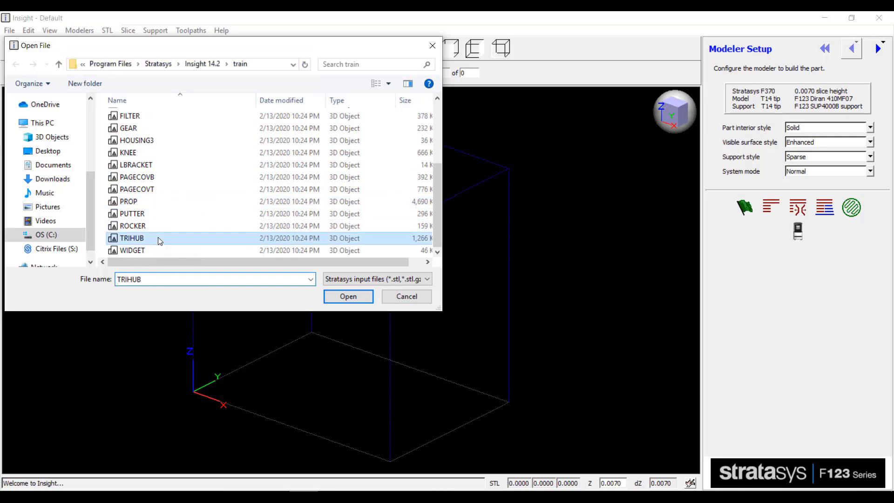
{"action": "left_click", "coordinate": [348, 296]}
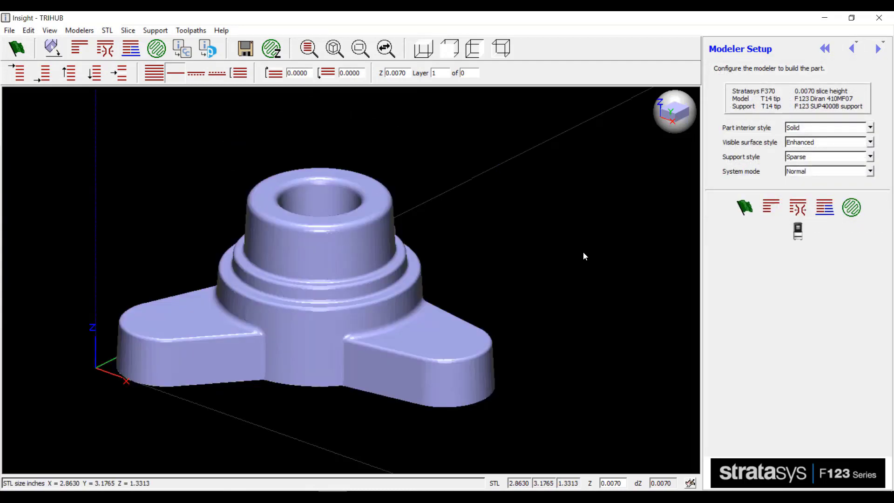
Slice the TRIHUB part using the current modeler setup with 0.0070 slice height.
{"action": "middle_click_drag", "start_coordinate": [584, 253], "coordinate": [583, 253]}
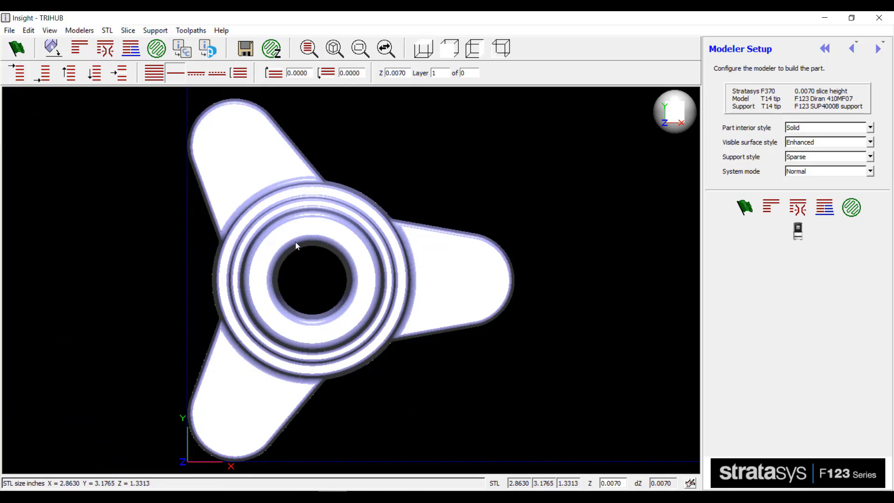
{"action": "middle_click_drag", "start_coordinate": [382, 359], "coordinate": [437, 343]}
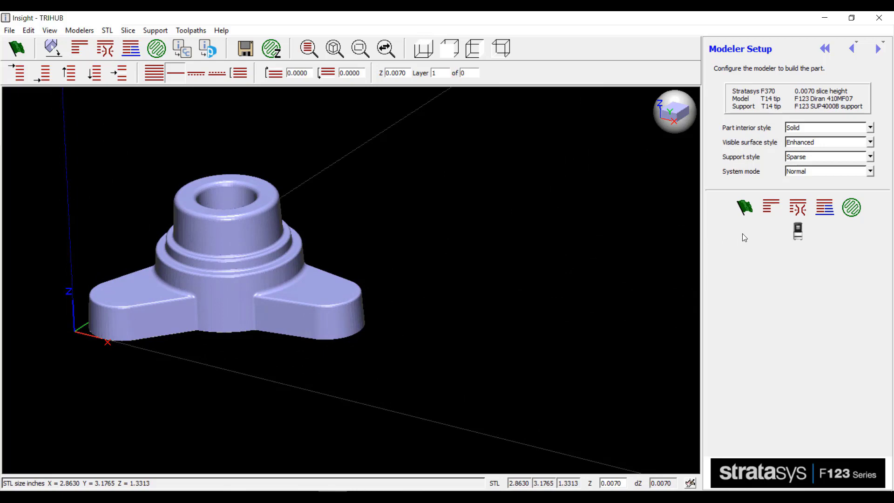
{"action": "left_click", "coordinate": [771, 207]}
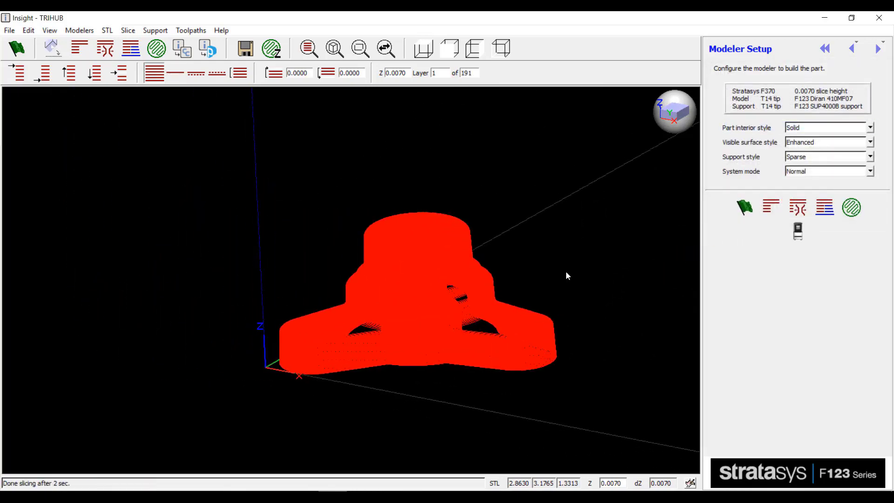
Examine the sliced layer curves of the whole part from the front and up close at an angle.
{"action": "left_click", "coordinate": [451, 54]}
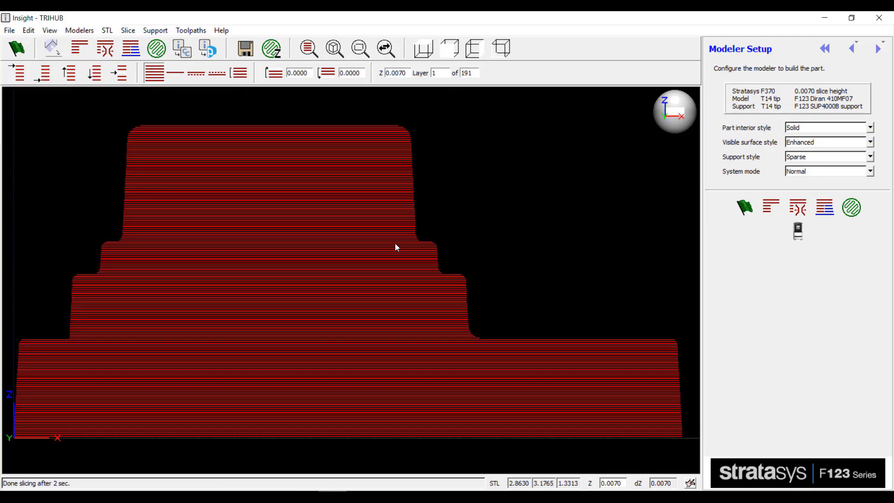
{"action": "scroll", "coordinate": [507, 241], "scroll_direction": "down", "scroll_amount": 2}
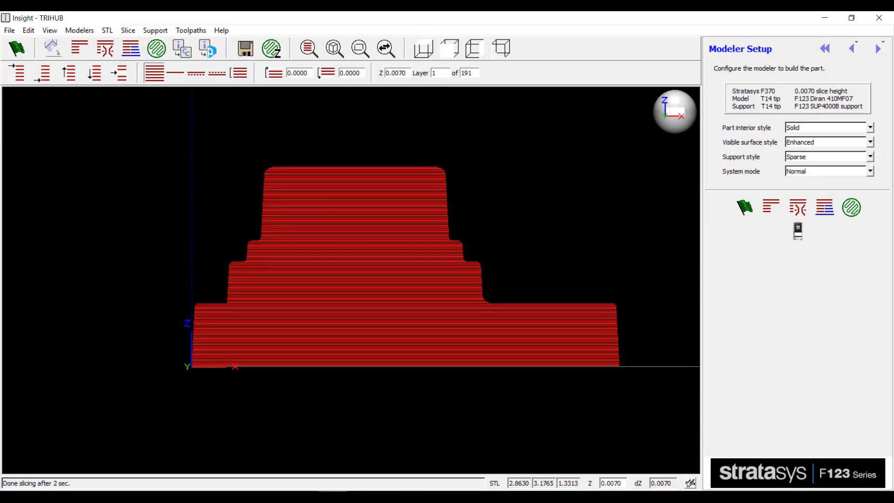
{"action": "scroll", "coordinate": [507, 240], "scroll_direction": "up", "scroll_amount": 3}
{"action": "scroll", "coordinate": [343, 230], "scroll_direction": "down", "scroll_amount": 4}
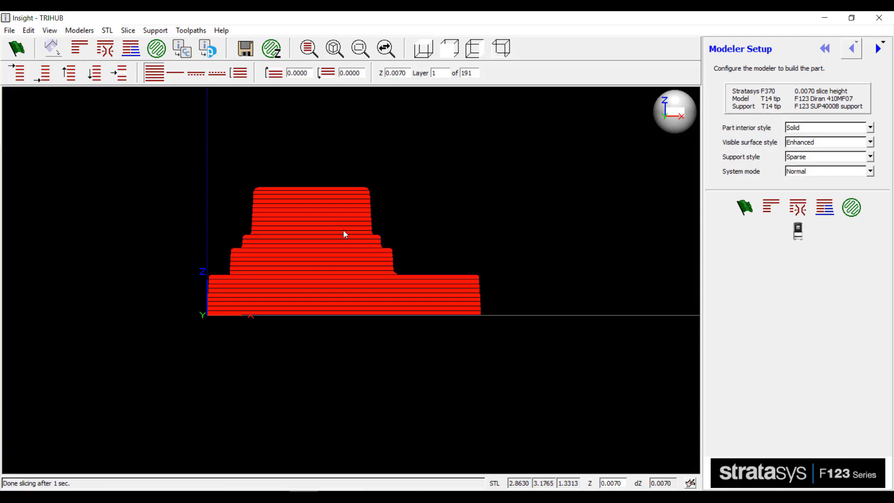
{"action": "middle_click_drag", "start_coordinate": [396, 202], "coordinate": [298, 293]}
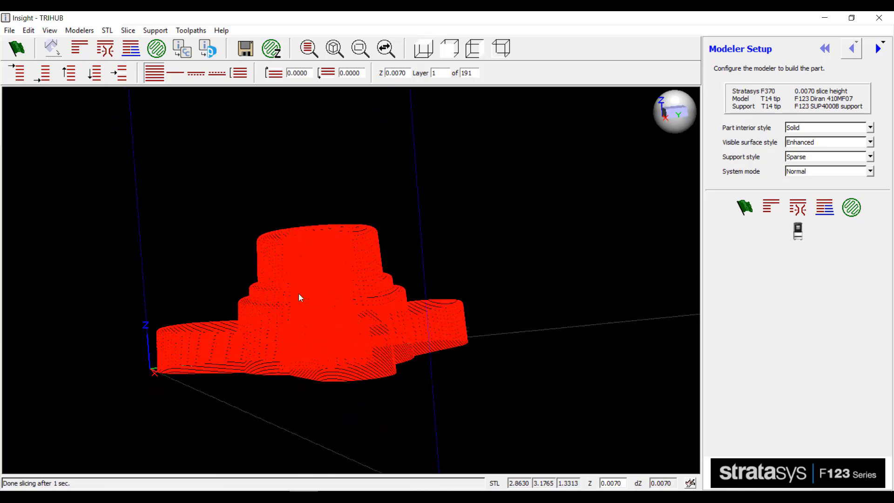
{"action": "scroll", "coordinate": [297, 294], "scroll_direction": "up", "scroll_amount": 3}
{"action": "scroll", "coordinate": [298, 294], "scroll_direction": "up", "scroll_amount": 5}
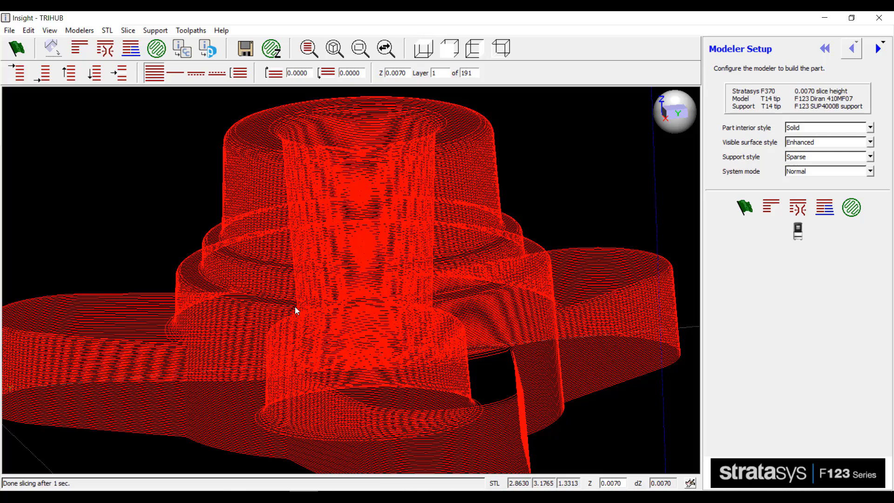
{"action": "left_click", "coordinate": [245, 83]}
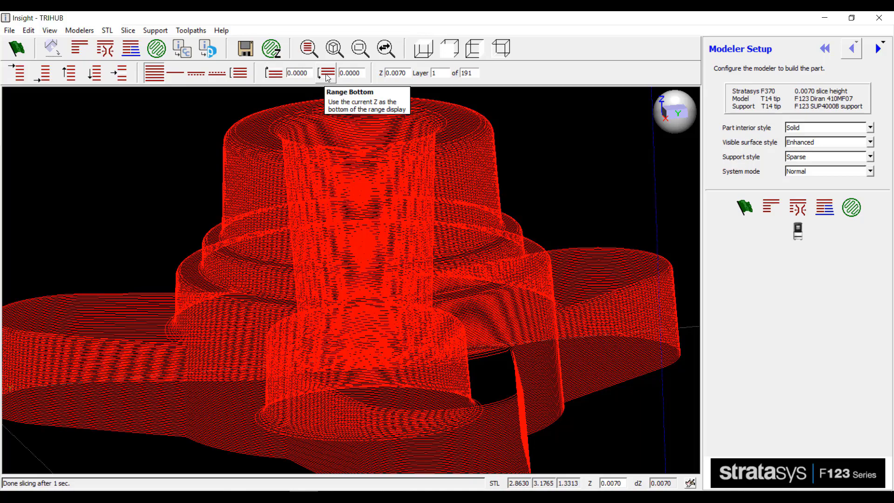
{"action": "scroll", "coordinate": [196, 159], "scroll_direction": "down", "scroll_amount": 3}
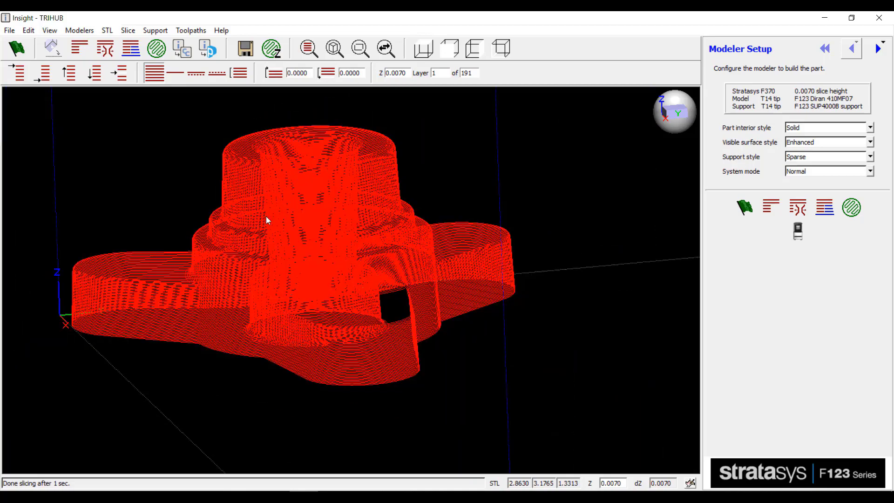
Step through single layers to layer 62 at Z 0.4340, just above the arms, and make it the range bottom.
{"action": "key", "text": "Up"}
{"action": "key", "text": "Up"}
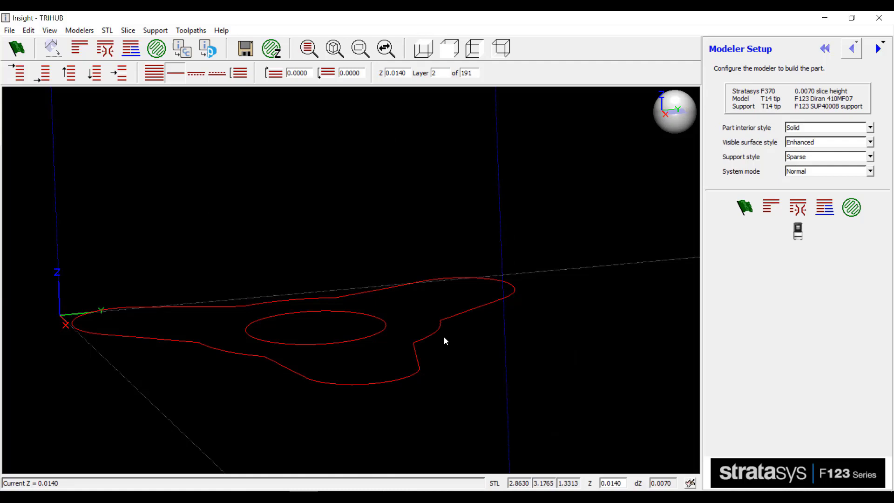
{"action": "key", "text": "Up"}
{"action": "key", "text": "Up"}
{"action": "key", "text": "Up"}
{"action": "key", "text": "Up"}
{"action": "key", "text": "Up"}
{"action": "key", "text": "Up"}
{"action": "key", "text": "Up"}
{"action": "key", "text": "Up"}
{"action": "key", "text": "Up"}
{"action": "key", "text": "Up"}
{"action": "key", "text": "Up"}
{"action": "key", "text": "Up"}
{"action": "key", "text": "Up"}
{"action": "key", "text": "Up"}
{"action": "key", "text": "Up"}
{"action": "key", "text": "Up"}
{"action": "key", "text": "Up"}
{"action": "key", "text": "Up"}
{"action": "key", "text": "Up"}
{"action": "key", "text": "Up"}
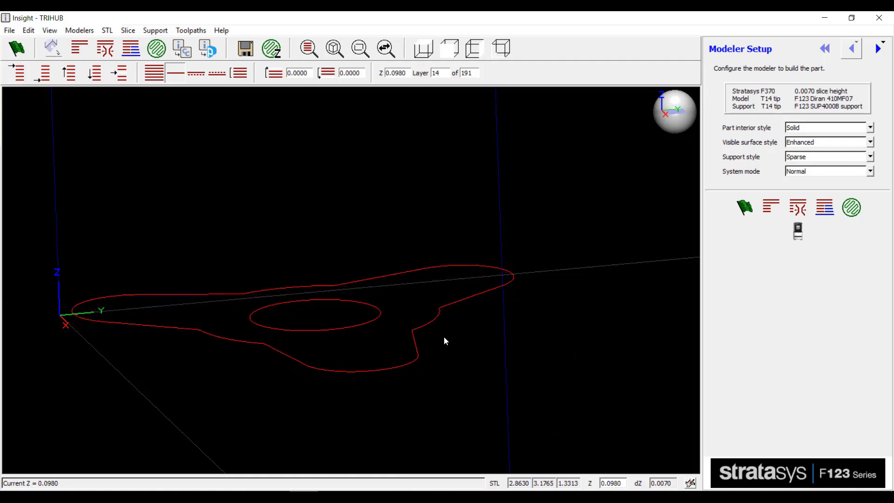
{"action": "key", "text": "Up"}
{"action": "key", "text": "Up"}
{"action": "key", "text": "Up"}
{"action": "key", "text": "Up"}
{"action": "key", "text": "Up"}
{"action": "key", "text": "Up"}
{"action": "key", "text": "Up"}
{"action": "key", "text": "Up"}
{"action": "key", "text": "Up"}
{"action": "key", "text": "Up"}
{"action": "key", "text": "Up"}
{"action": "key", "text": "Up"}
{"action": "key", "text": "Up"}
{"action": "key", "text": "Up"}
{"action": "key", "text": "Up"}
{"action": "key", "text": "Up"}
{"action": "key", "text": "Up"}
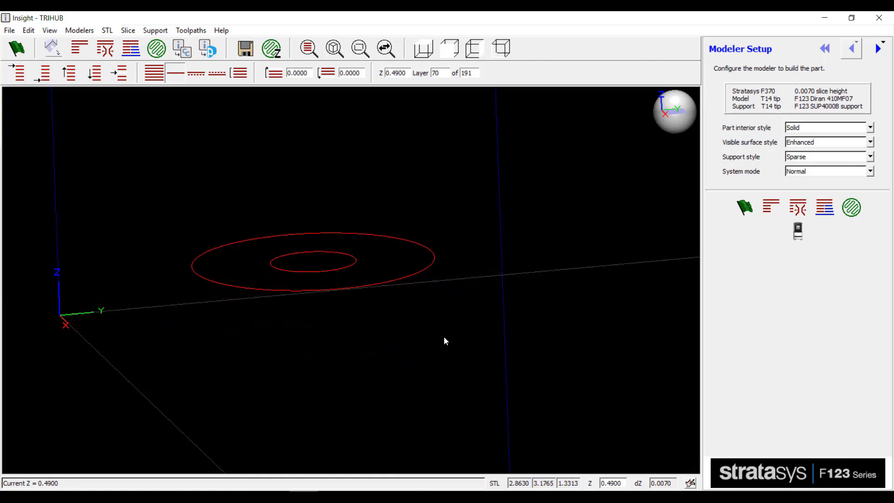
{"action": "key", "text": "Down"}
{"action": "key", "text": "Down"}
{"action": "key", "text": "Down"}
{"action": "key", "text": "Down"}
{"action": "key", "text": "Down"}
{"action": "key", "text": "Down"}
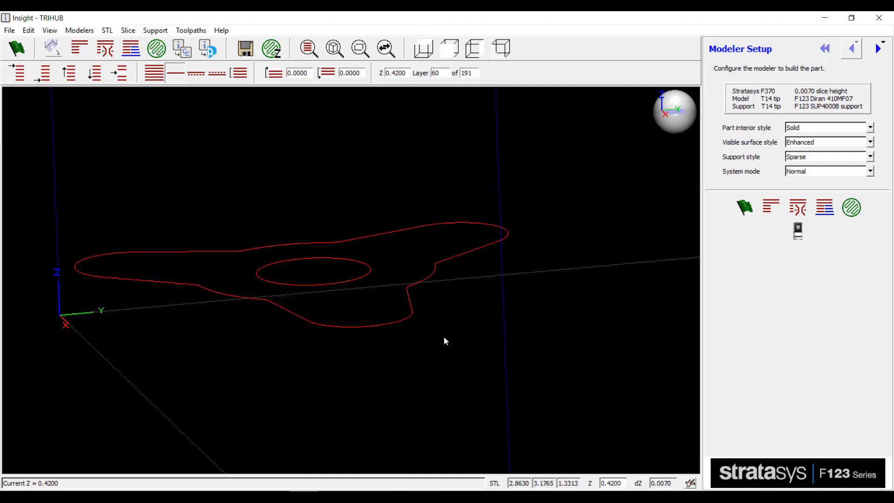
{"action": "key", "text": "Up"}
{"action": "key", "text": "Up"}
{"action": "key", "text": "Up"}
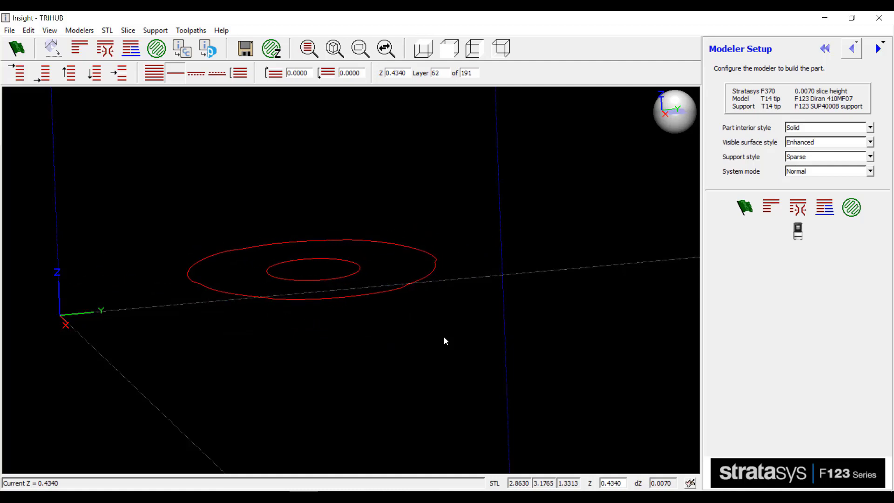
{"action": "left_click", "coordinate": [328, 76]}
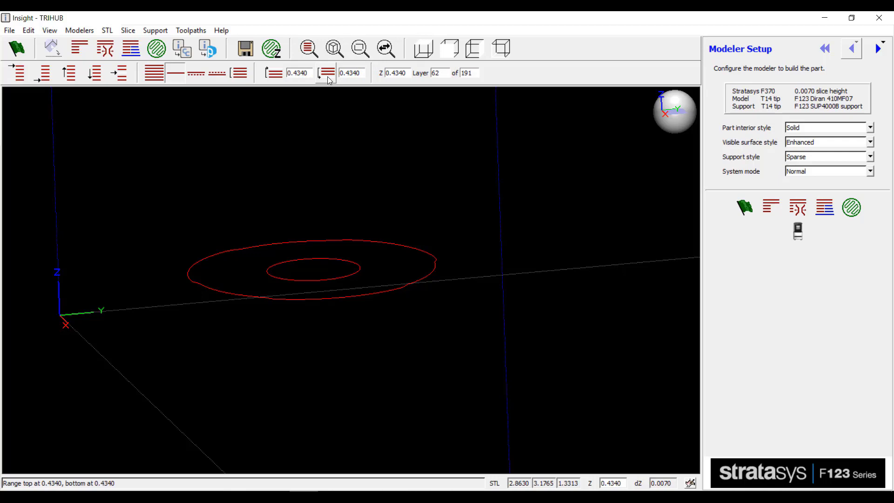
Step up to layer 188 at Z 1.3160, near the top of the hub, and make it the range top.
{"action": "key", "text": "Up"}
{"action": "key", "text": "Up"}
{"action": "key", "text": "Up"}
{"action": "key", "text": "Up"}
{"action": "key", "text": "Up"}
{"action": "key", "text": "Up"}
{"action": "key", "text": "Up"}
{"action": "key", "text": "Up"}
{"action": "key", "text": "Up"}
{"action": "key", "text": "Up"}
{"action": "key", "text": "Up"}
{"action": "key", "text": "Up"}
{"action": "key", "text": "Up"}
{"action": "key", "text": "Up"}
{"action": "key", "text": "Up"}
{"action": "key", "text": "Up"}
{"action": "key", "text": "Up"}
{"action": "key", "text": "Up"}
{"action": "key", "text": "Up"}
{"action": "key", "text": "Up"}
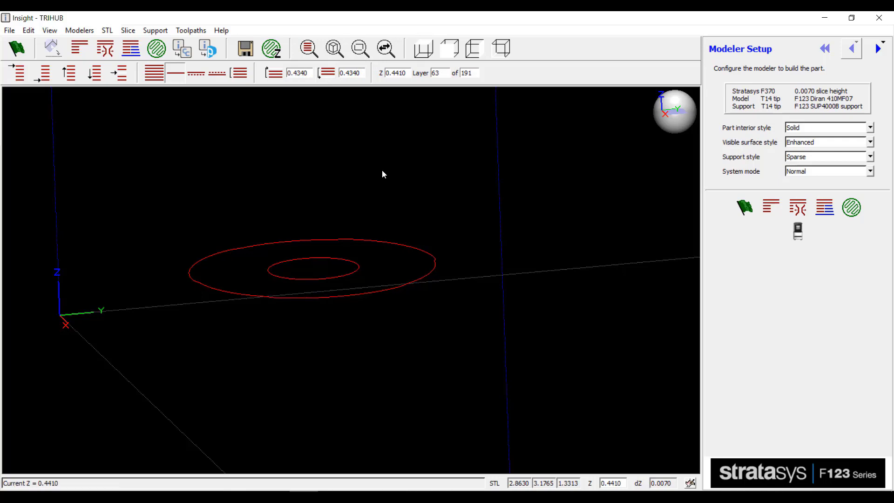
{"action": "key", "text": "Up"}
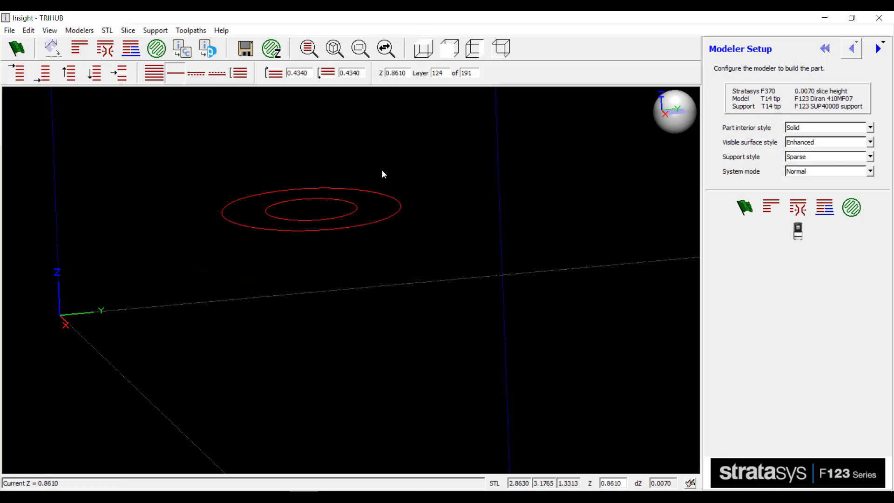
{"action": "key", "text": "Up"}
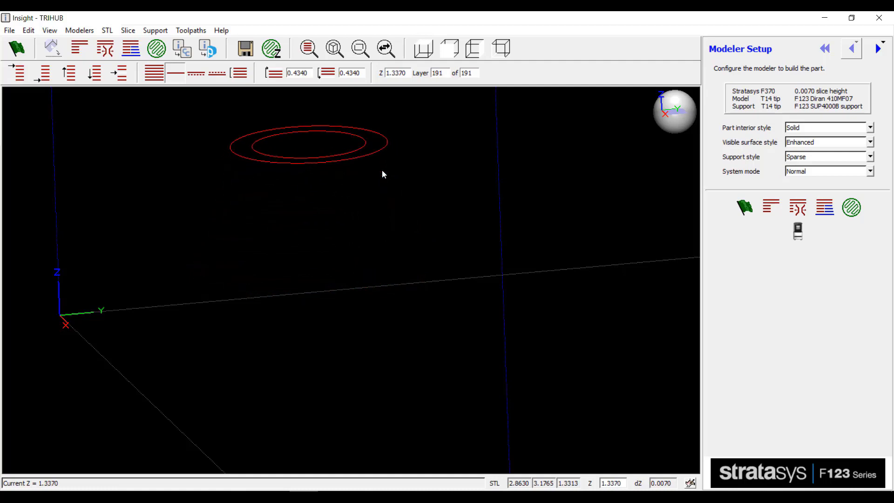
{"action": "key", "text": "Down"}
{"action": "key", "text": "Down"}
{"action": "key", "text": "Down"}
{"action": "key", "text": "Down"}
{"action": "key", "text": "Down"}
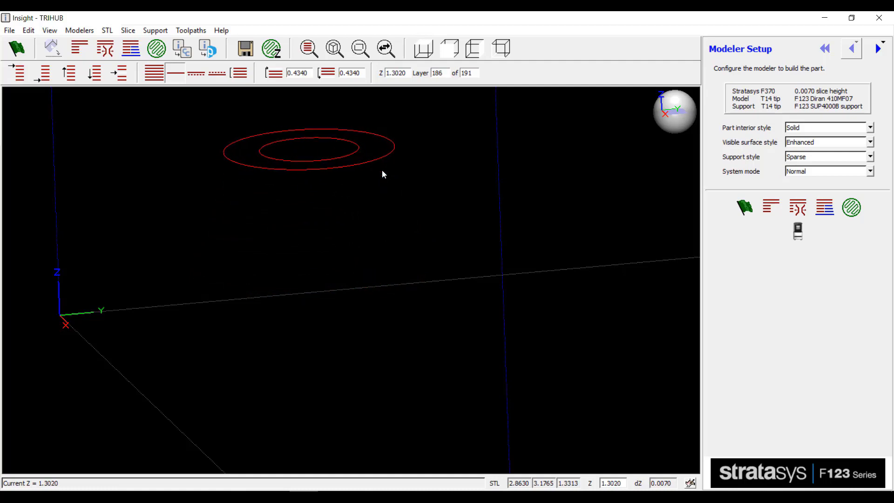
{"action": "key", "text": "Up"}
{"action": "key", "text": "Up"}
{"action": "key", "text": "Up"}
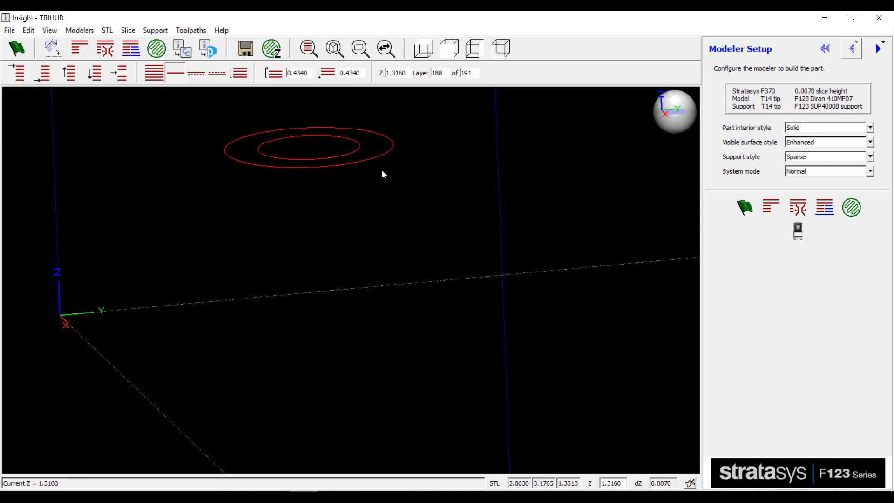
{"action": "left_click", "coordinate": [274, 74]}
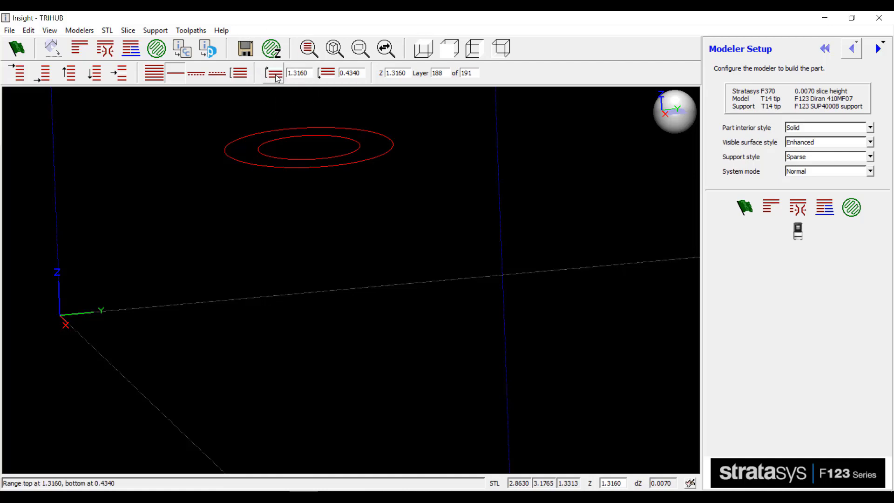
Display only the layers within the defined range, seen straight down from above the hub.
{"action": "left_click", "coordinate": [240, 75]}
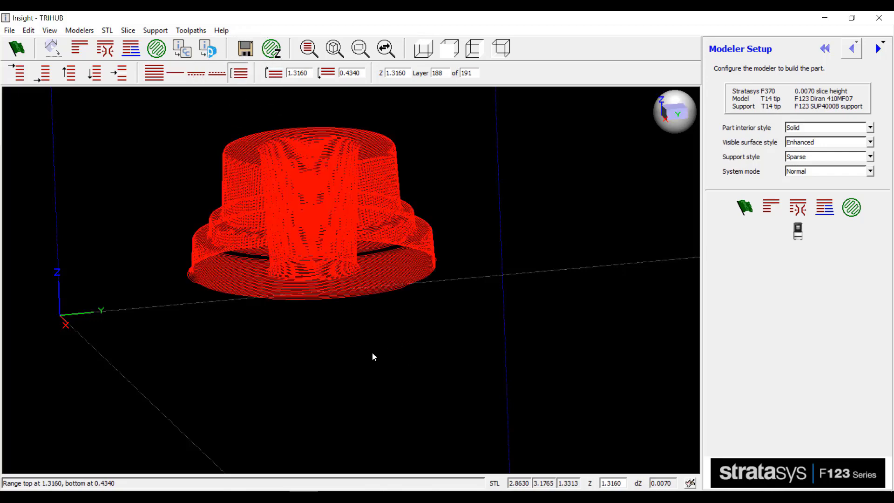
{"action": "scroll", "coordinate": [373, 353], "scroll_direction": "down", "scroll_amount": 2}
{"action": "middle_click_drag", "start_coordinate": [373, 353], "coordinate": [377, 352]}
{"action": "key", "text": "Up"}
{"action": "key", "text": "Up"}
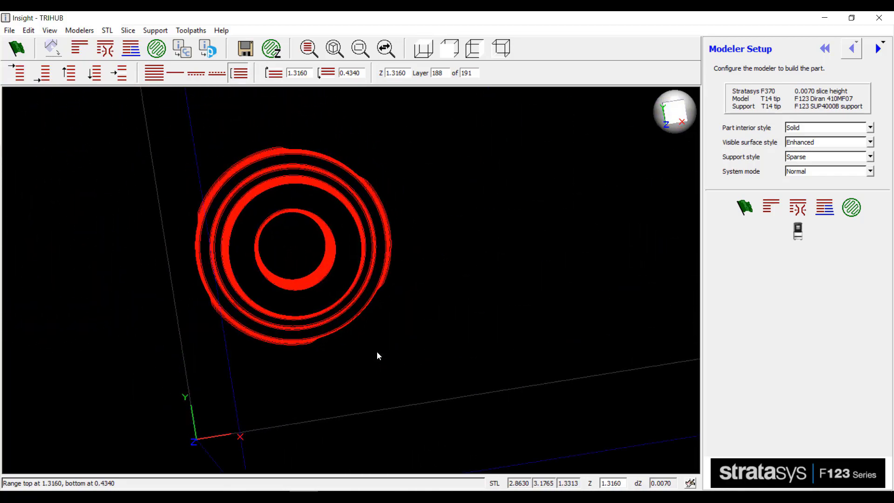
{"action": "left_click", "coordinate": [424, 54]}
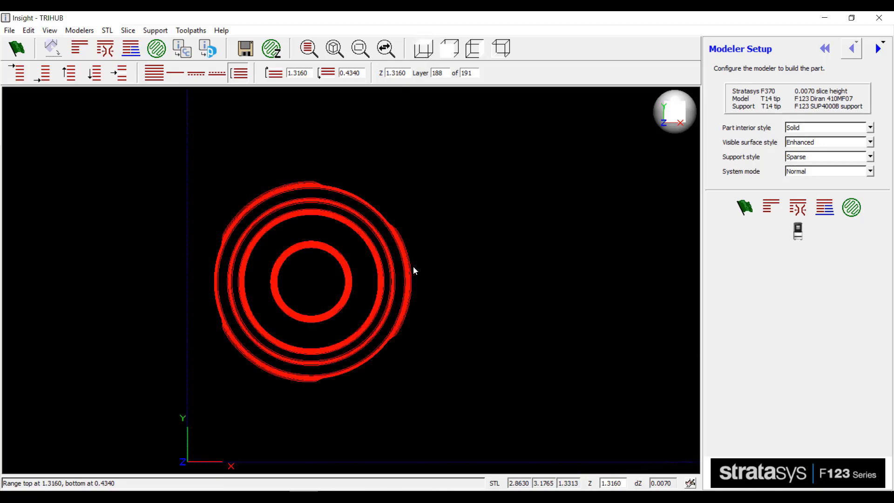
{"action": "scroll", "coordinate": [349, 326], "scroll_direction": "up", "scroll_amount": 3}
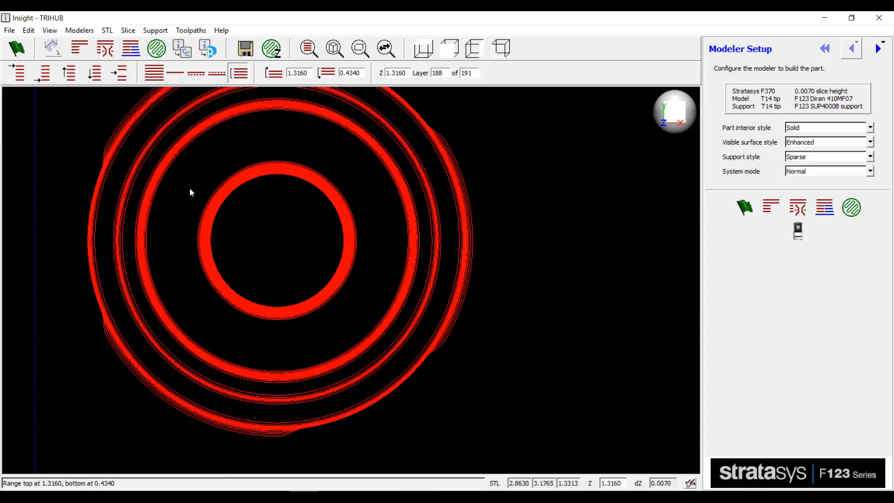
Set up an Offset Curves operation with direction Outside closed curve and an offset distance of 0.015.
{"action": "left_click", "coordinate": [29, 31]}
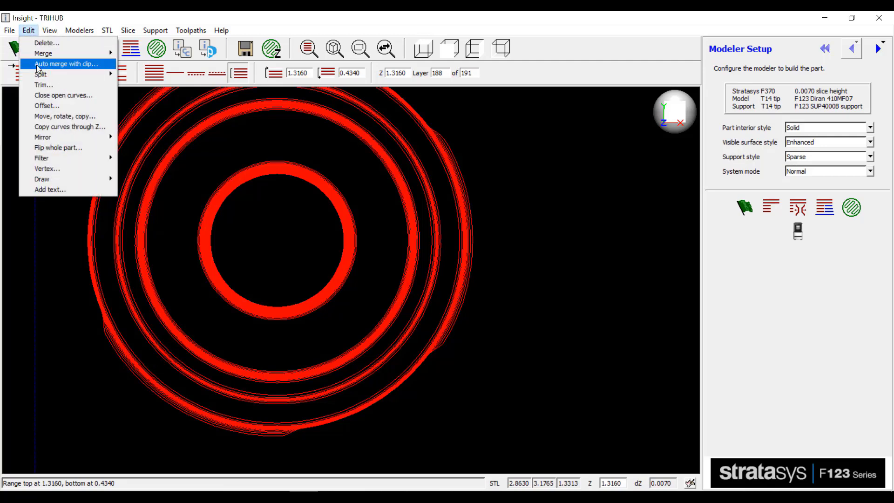
{"action": "left_click", "coordinate": [46, 106]}
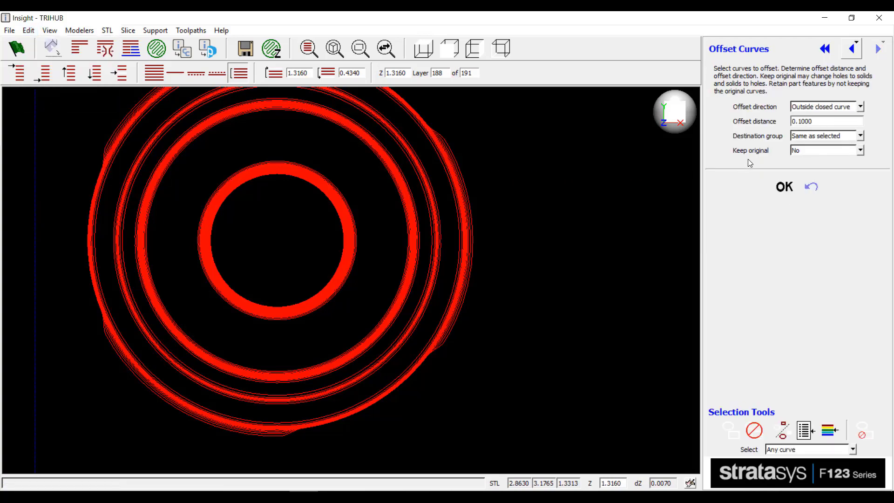
{"action": "left_click", "coordinate": [860, 107]}
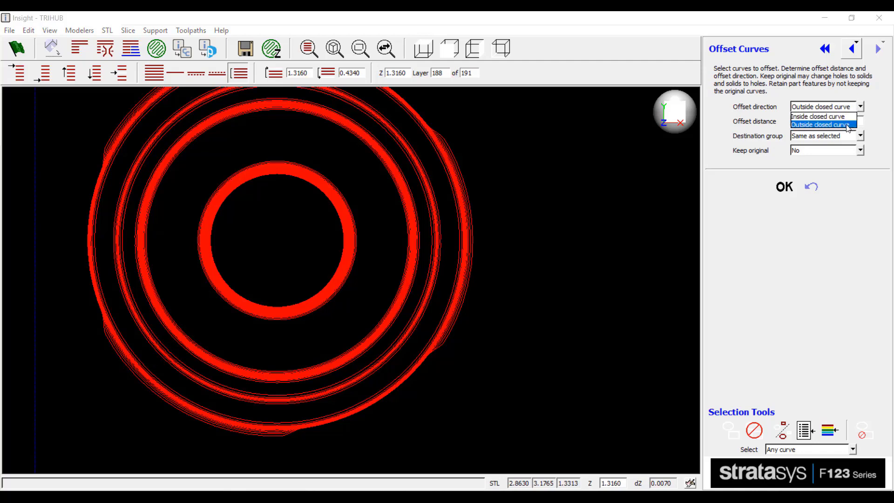
{"action": "left_click", "coordinate": [847, 125]}
{"action": "double_click", "coordinate": [838, 122]}
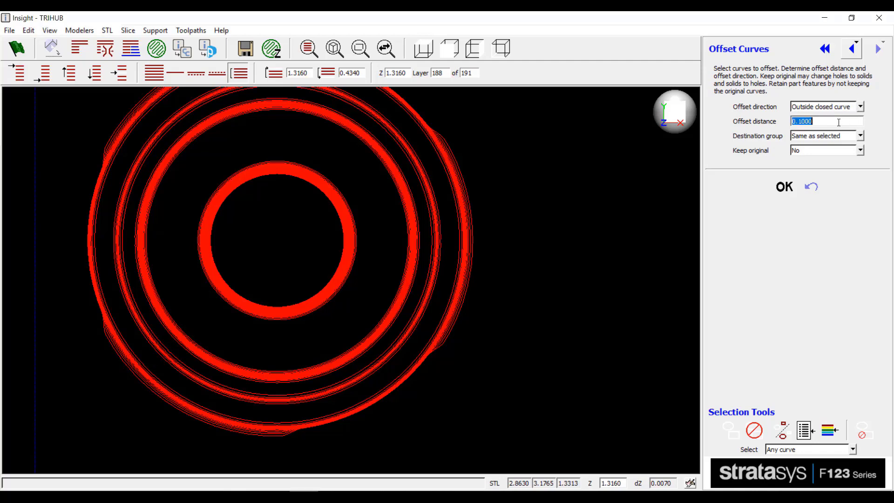
{"action": "type", "text": ".015"}
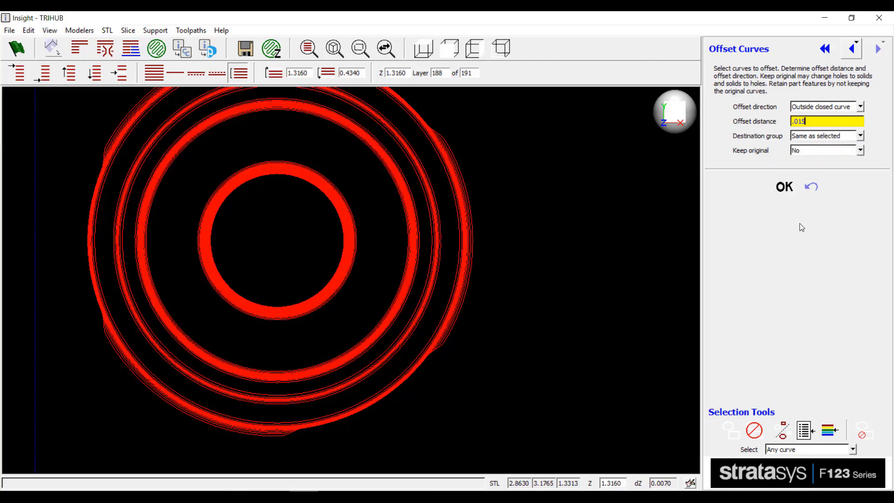
Select all curves of the hub's central hole within the layer range and apply the outward offset to them.
{"action": "left_click_drag", "start_coordinate": [296, 146], "coordinate": [245, 202]}
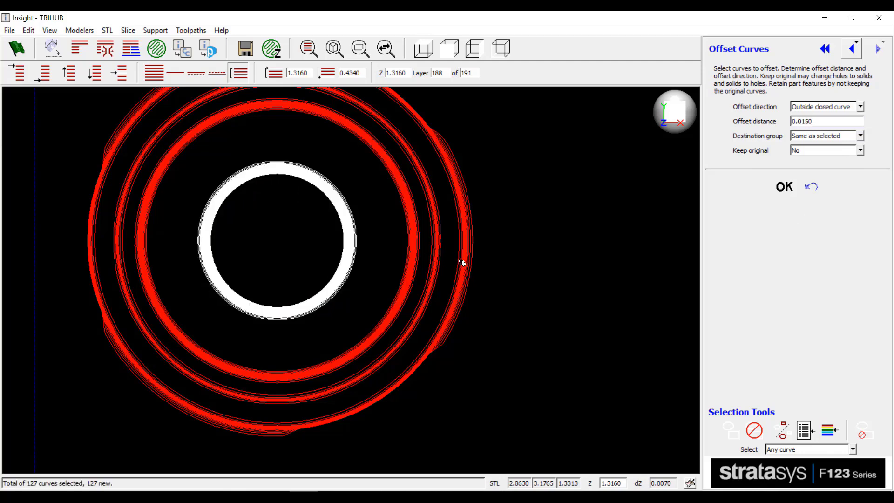
{"action": "key", "text": "Up"}
{"action": "key", "text": "Up"}
{"action": "key", "text": "Up"}
{"action": "key", "text": "Up"}
{"action": "key", "text": "Up"}
{"action": "key", "text": "Up"}
{"action": "key", "text": "Up"}
{"action": "key", "text": "Up"}
{"action": "key", "text": "Up"}
{"action": "key", "text": "Up"}
{"action": "key", "text": "Up"}
{"action": "key", "text": "Up"}
{"action": "key", "text": "Down"}
{"action": "key", "text": "Down"}
{"action": "key", "text": "Down"}
{"action": "key", "text": "Down"}
{"action": "key", "text": "Down"}
{"action": "key", "text": "Down"}
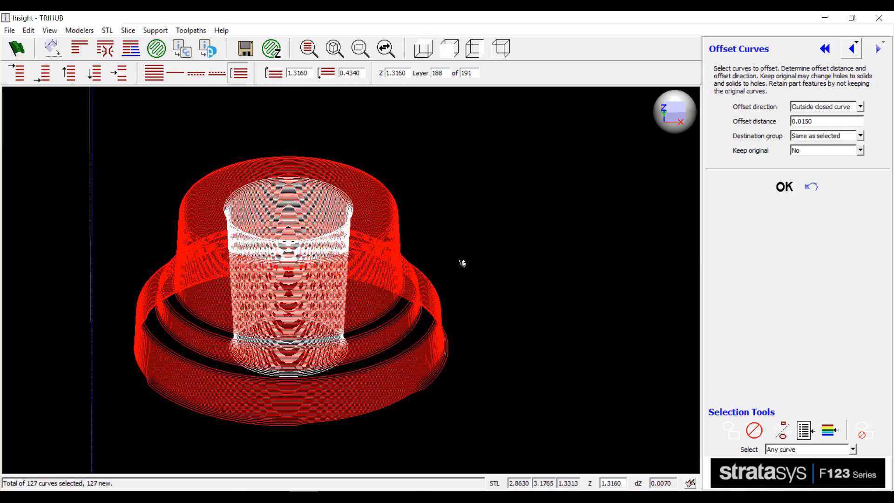
{"action": "left_click", "coordinate": [429, 52]}
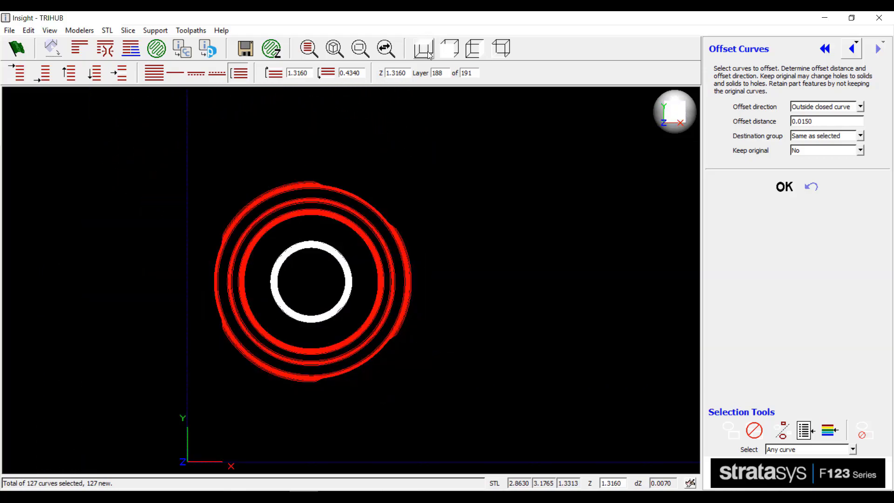
{"action": "scroll", "coordinate": [301, 314], "scroll_direction": "up", "scroll_amount": 3}
{"action": "scroll", "coordinate": [301, 316], "scroll_direction": "up", "scroll_amount": 2}
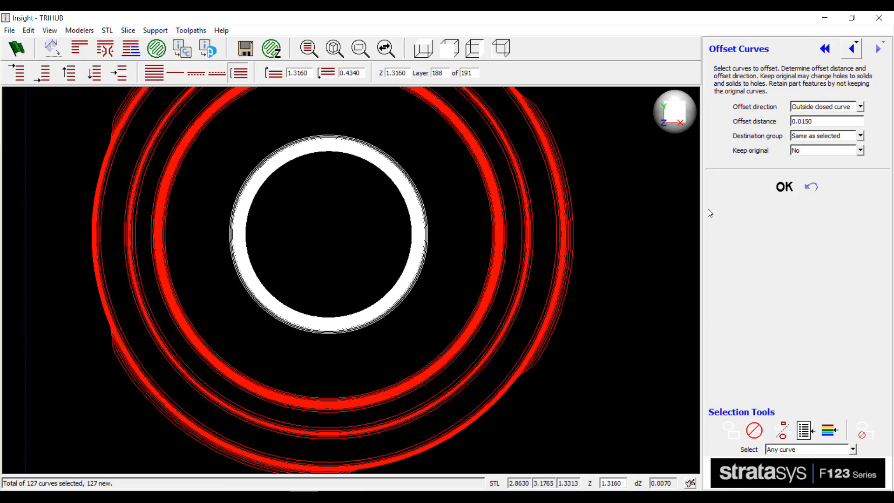
{"action": "left_click", "coordinate": [785, 188]}
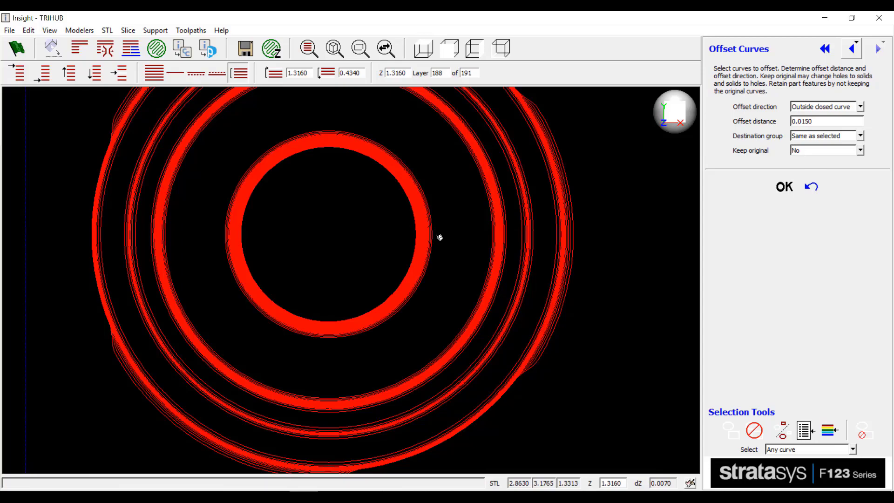
Examine the offset hole within the range at an angle, and display all layers of the part again.
{"action": "key", "text": "f"}
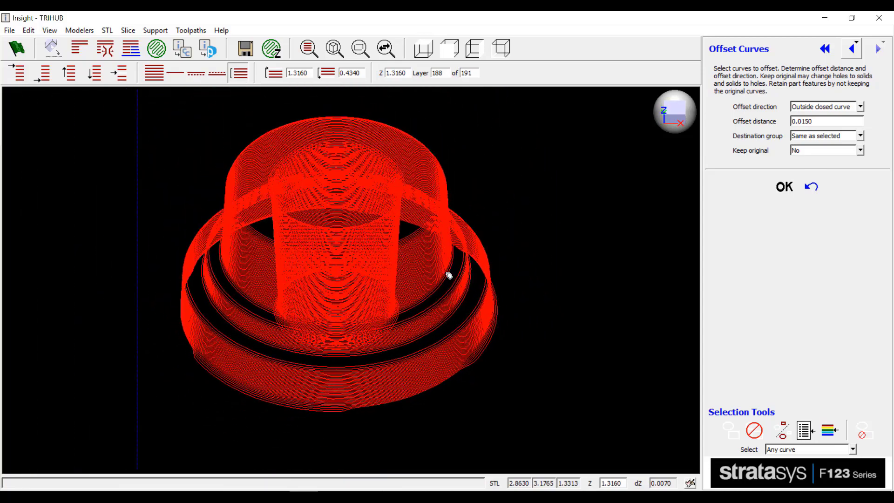
{"action": "middle_click_drag", "start_coordinate": [489, 325], "coordinate": [458, 275]}
{"action": "left_click", "coordinate": [156, 76]}
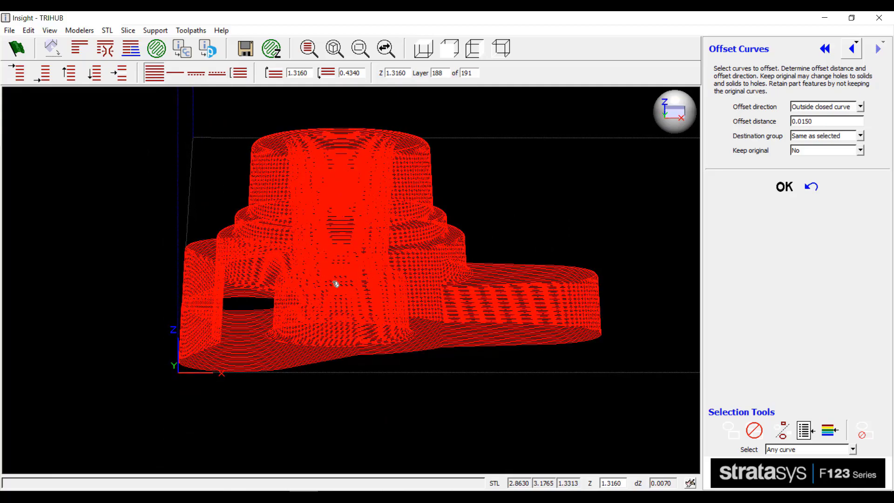
{"action": "scroll", "coordinate": [336, 284], "scroll_direction": "up", "scroll_amount": 3}
{"action": "middle_click_drag", "start_coordinate": [340, 284], "coordinate": [344, 288]}
{"action": "key", "text": "F1"}
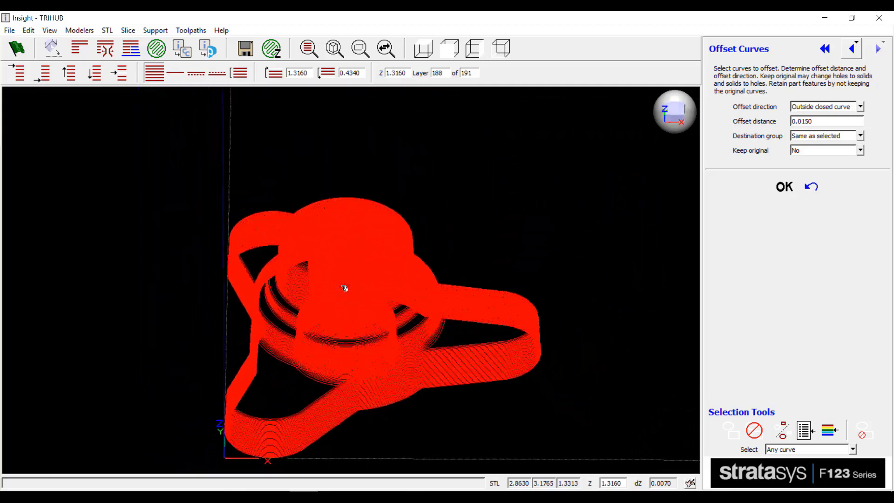
Leave the curve offset setup and generate supports for the part.
{"action": "left_click", "coordinate": [850, 56]}
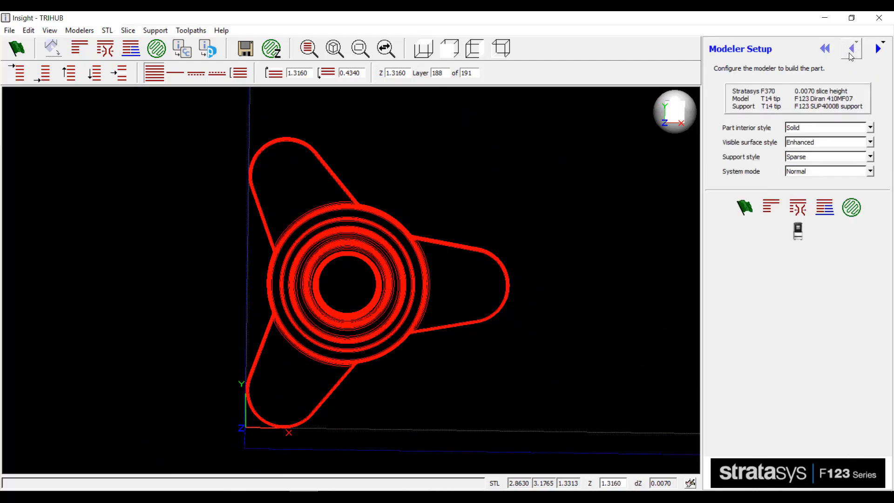
{"action": "left_click", "coordinate": [825, 207]}
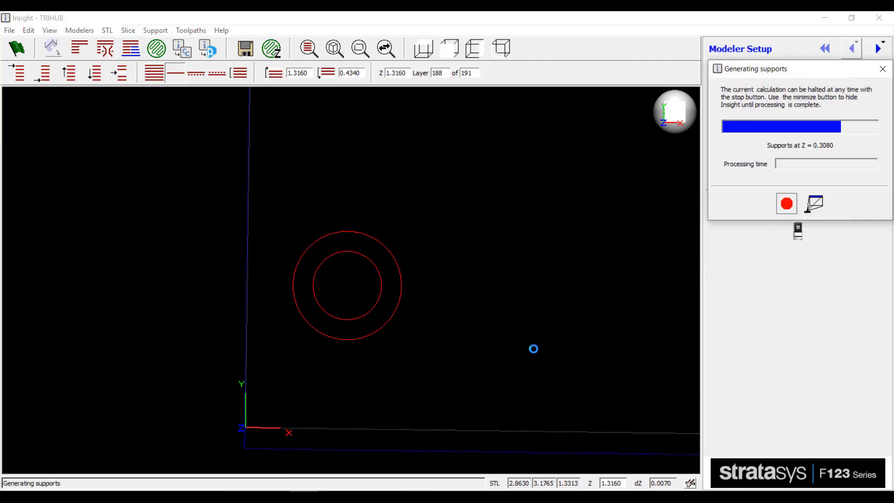